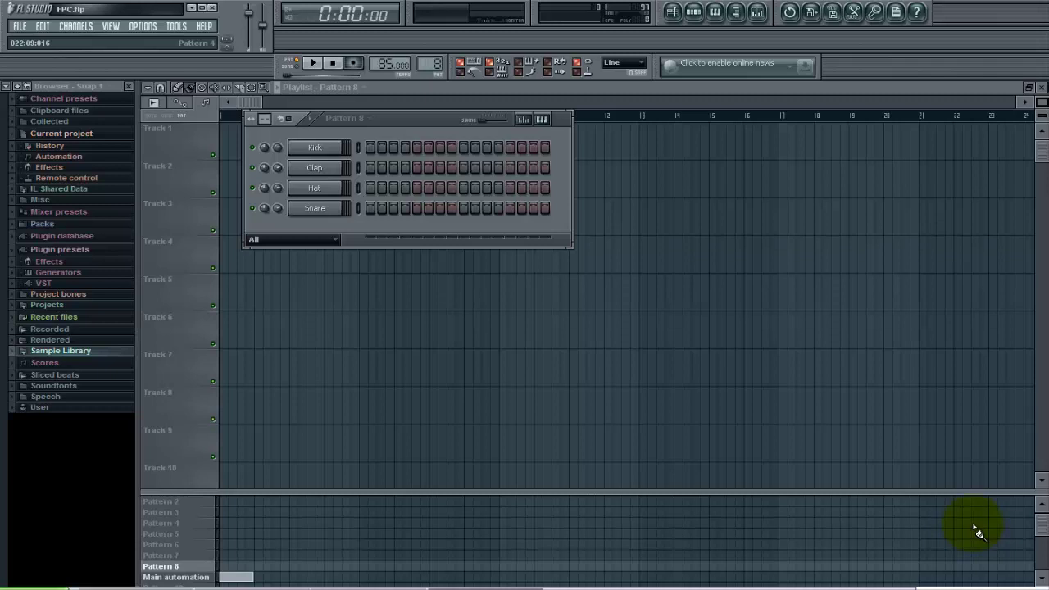
# Step: Save the project and add an FPC drum machine channel to the step sequencer
pyautogui.hotkey('ctrl', 's')
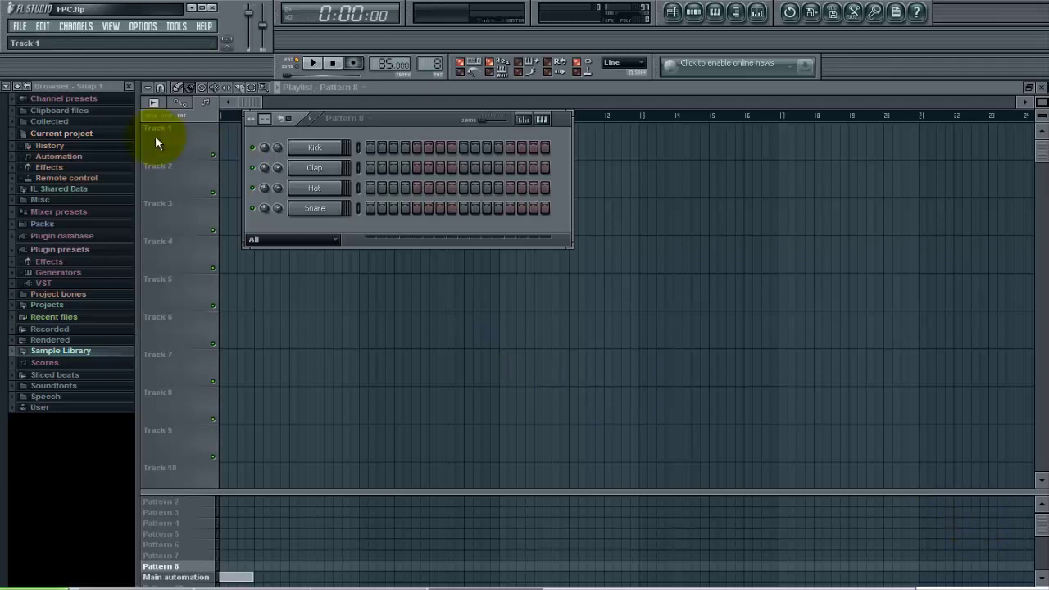
pyautogui.click(76, 26)
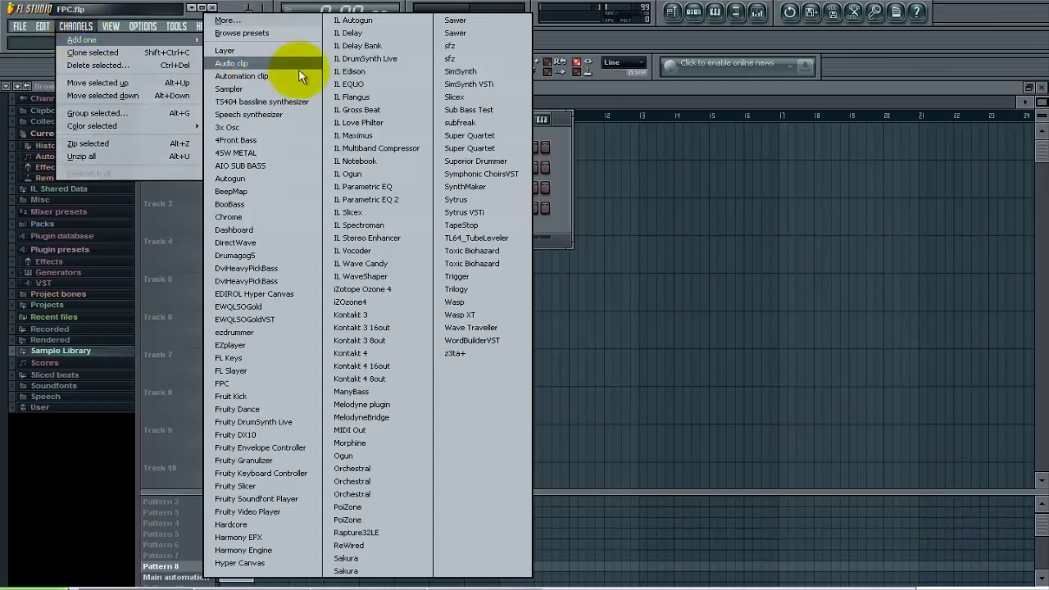
pyautogui.click(287, 382)
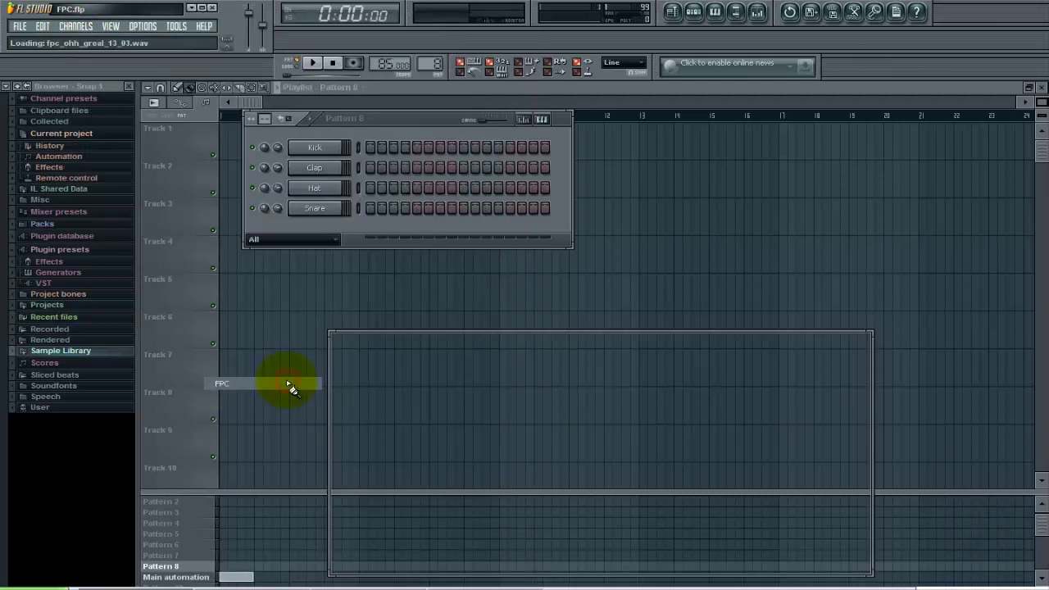
# Step: Raise the FPC window, audition the Snare 2 and Kick Drum pads, and open its Presets menu
pyautogui.moveTo(475, 335); pyautogui.dragTo(473, 290)
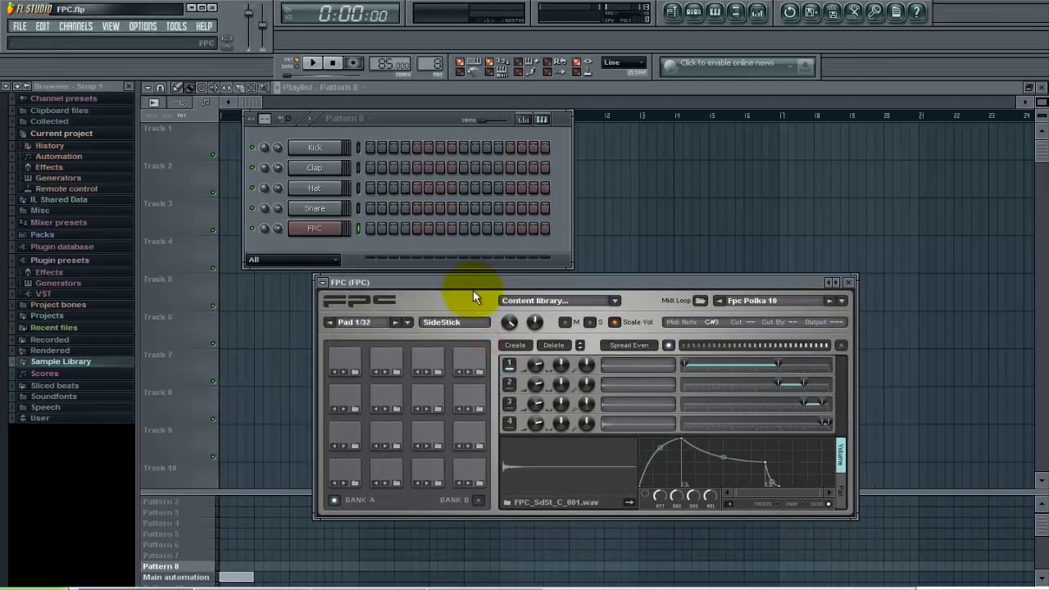
pyautogui.click(380, 432)
pyautogui.click(377, 467)
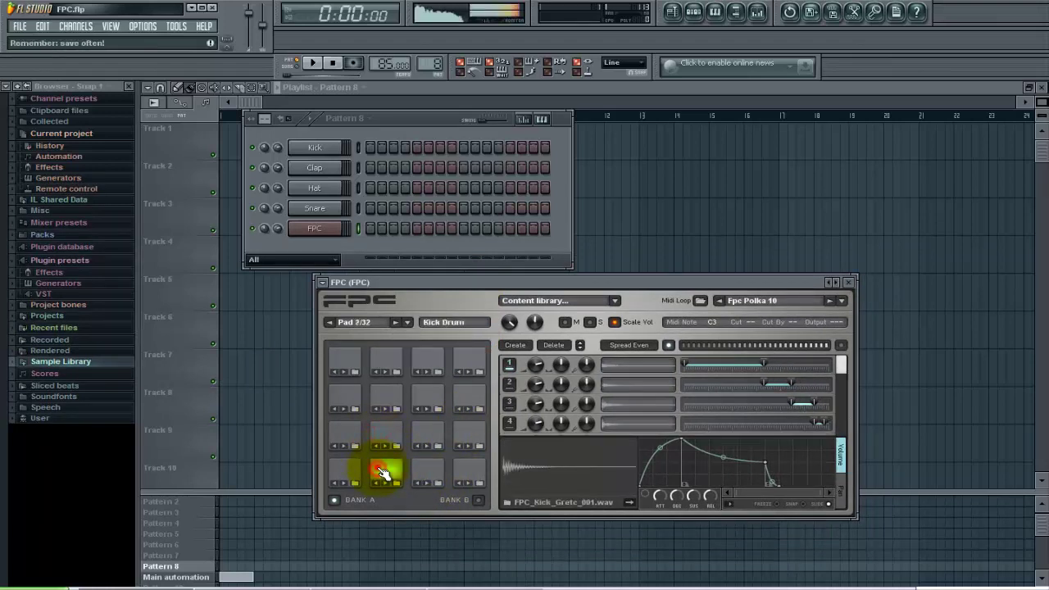
pyautogui.click(322, 282)
pyautogui.moveTo(348, 318)
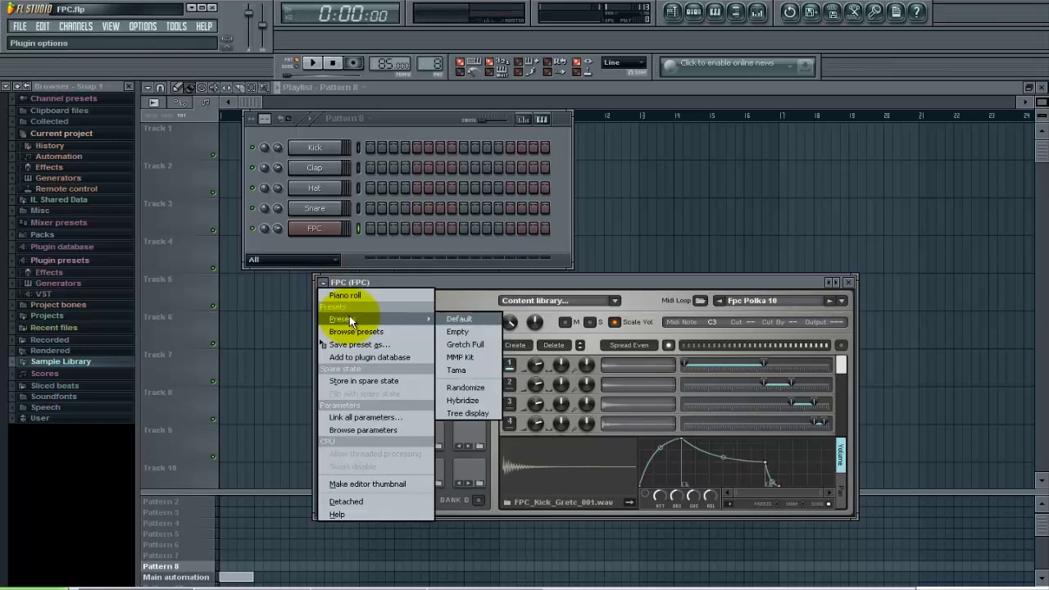
# Step: Load the MMP Kit preset into FPC, play a pad, and shift the window left
pyautogui.click(464, 358)
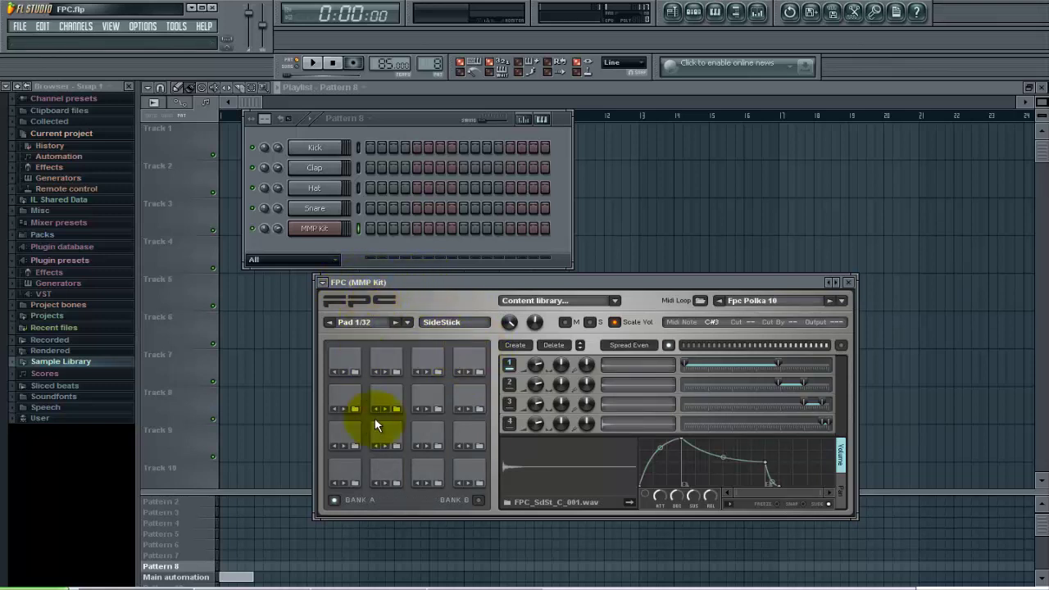
pyautogui.click(392, 438)
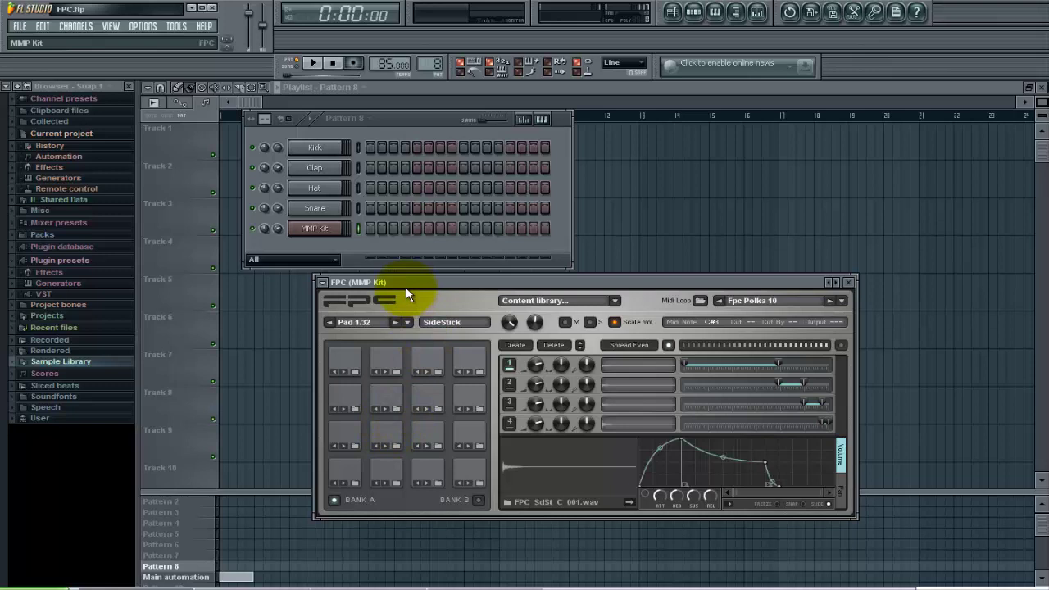
pyautogui.moveTo(416, 283); pyautogui.dragTo(359, 279)
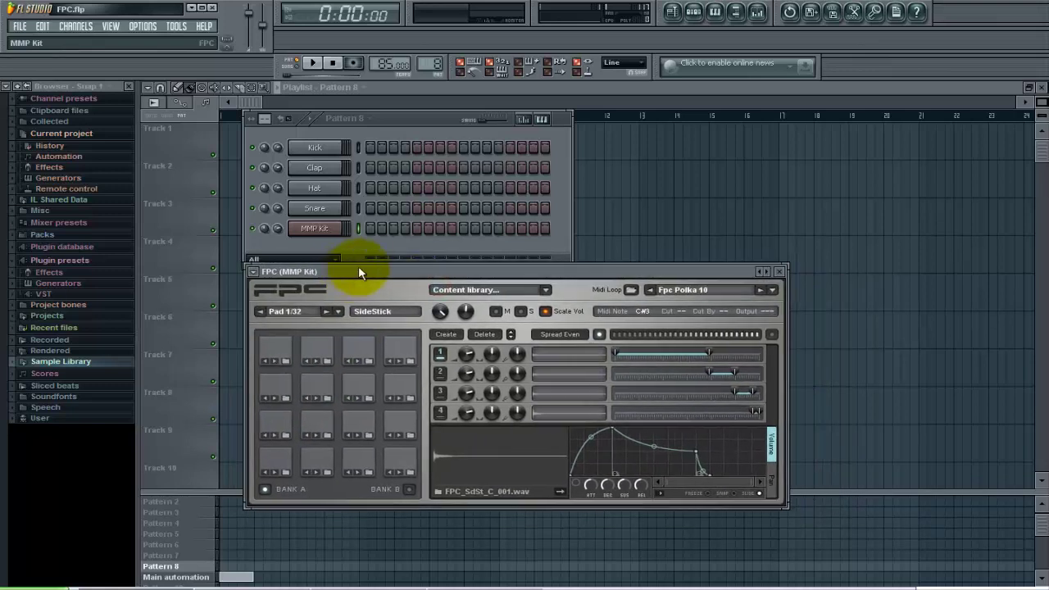
# Step: Audition the Snare 2, Snare 1, Open HiHat and Pedal Hi Hat pads
pyautogui.click(315, 456)
pyautogui.click(317, 424)
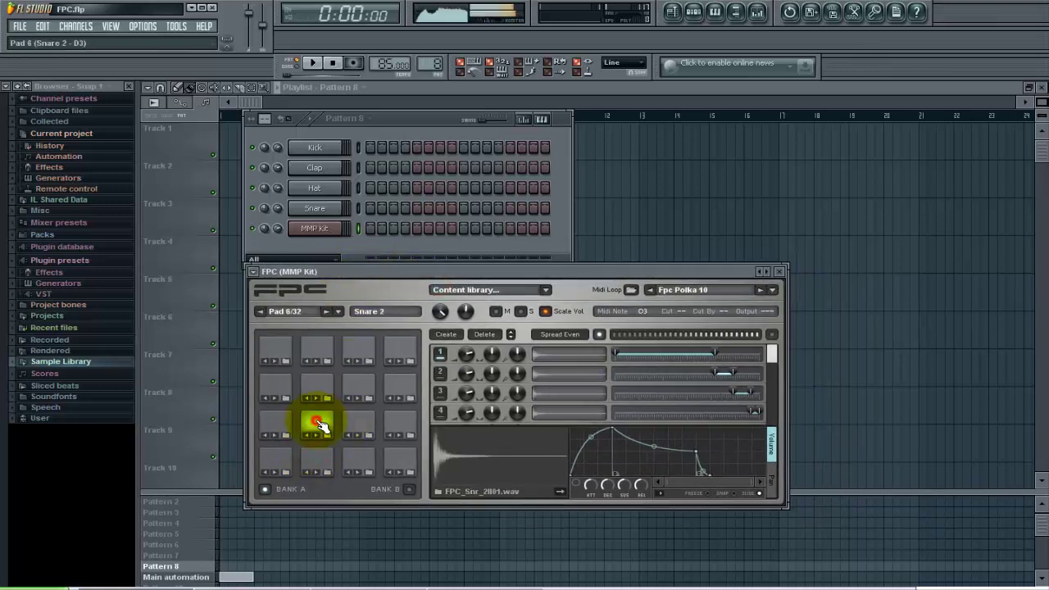
pyautogui.click(277, 422)
pyautogui.click(279, 427)
pyautogui.click(361, 426)
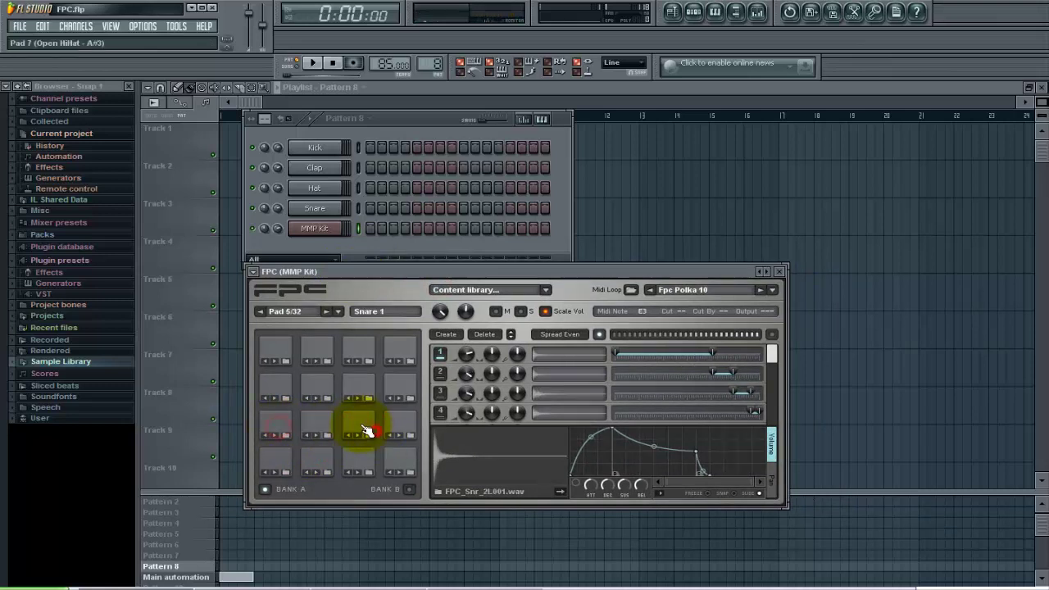
pyautogui.click(398, 424)
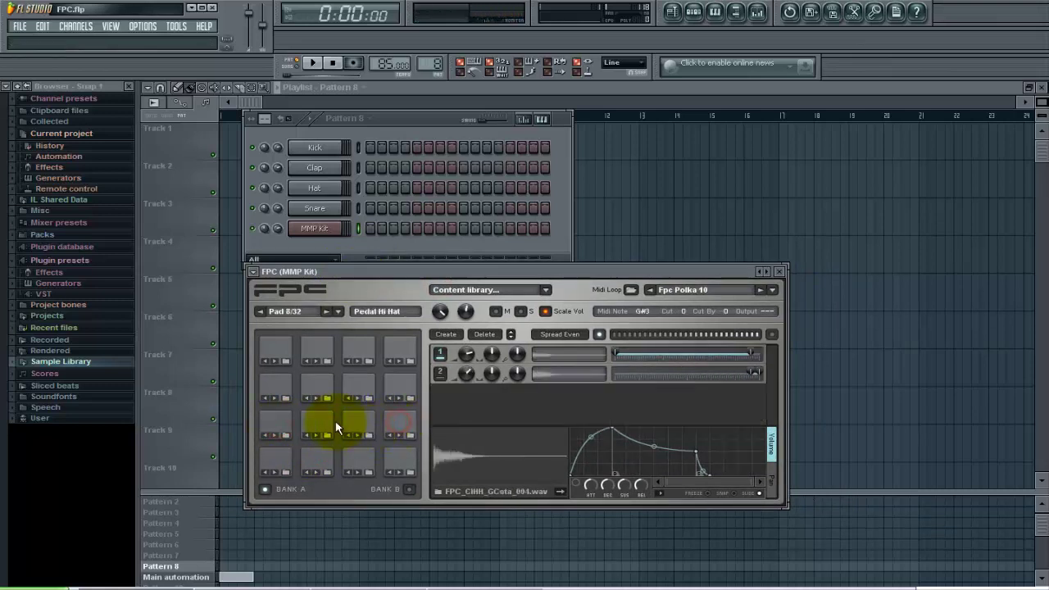
# Step: Save the project and browse the MIDI files in Scores > FPC Drumloops > Hiphop Loops
pyautogui.hotkey('ctrl', 's')
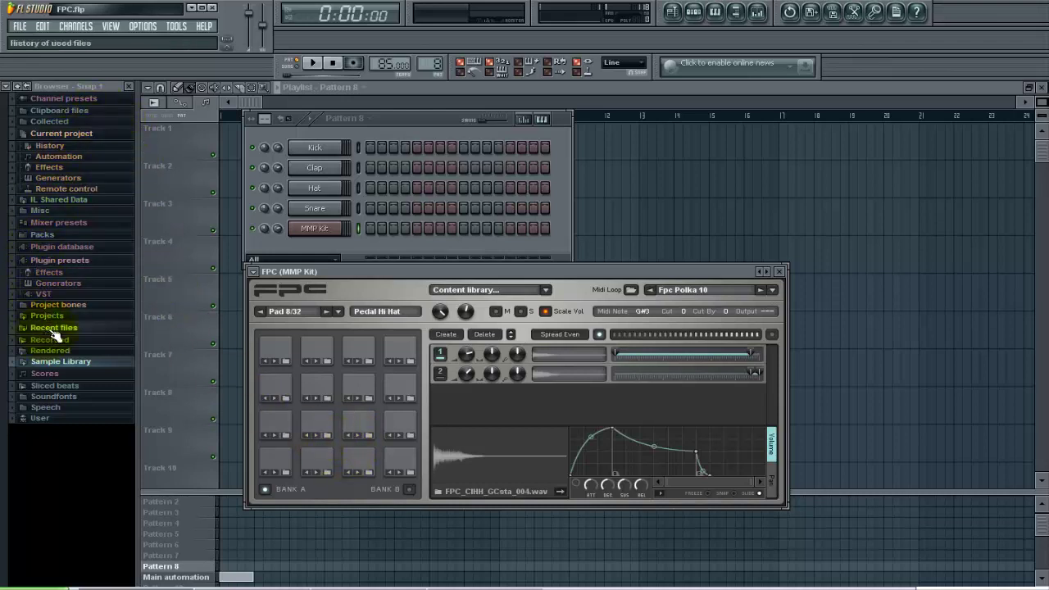
pyautogui.click(56, 376)
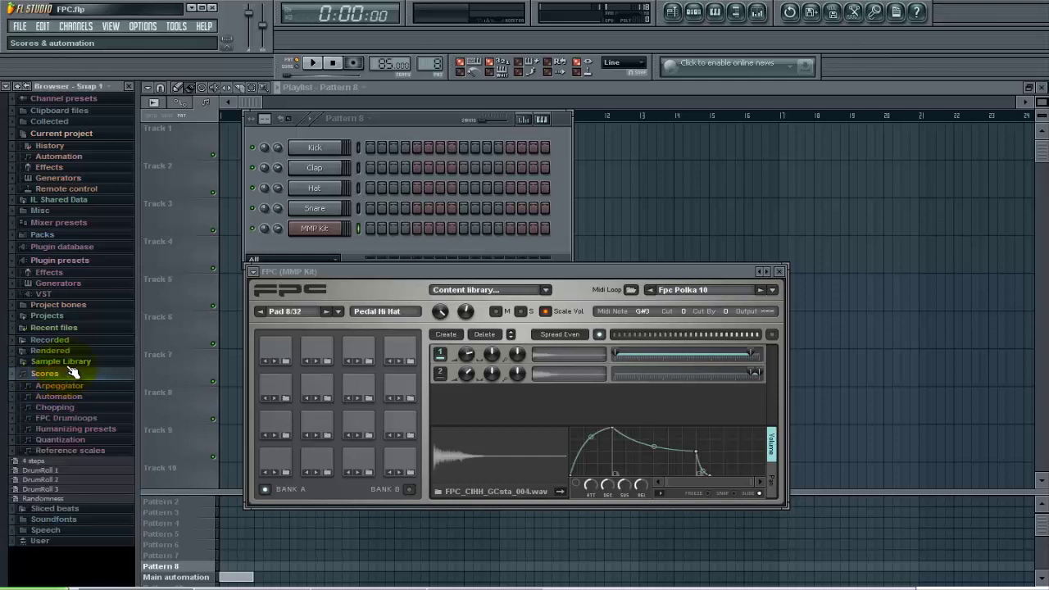
pyautogui.click(68, 419)
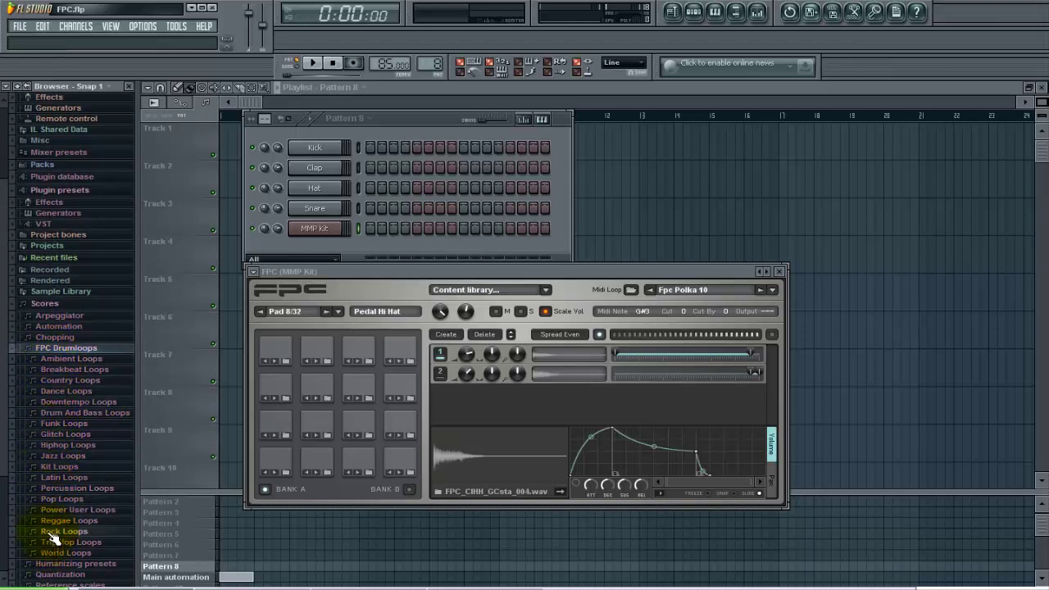
pyautogui.click(59, 446)
pyautogui.scroll(5, 37, 488)
pyautogui.scroll(-10, 37, 492)
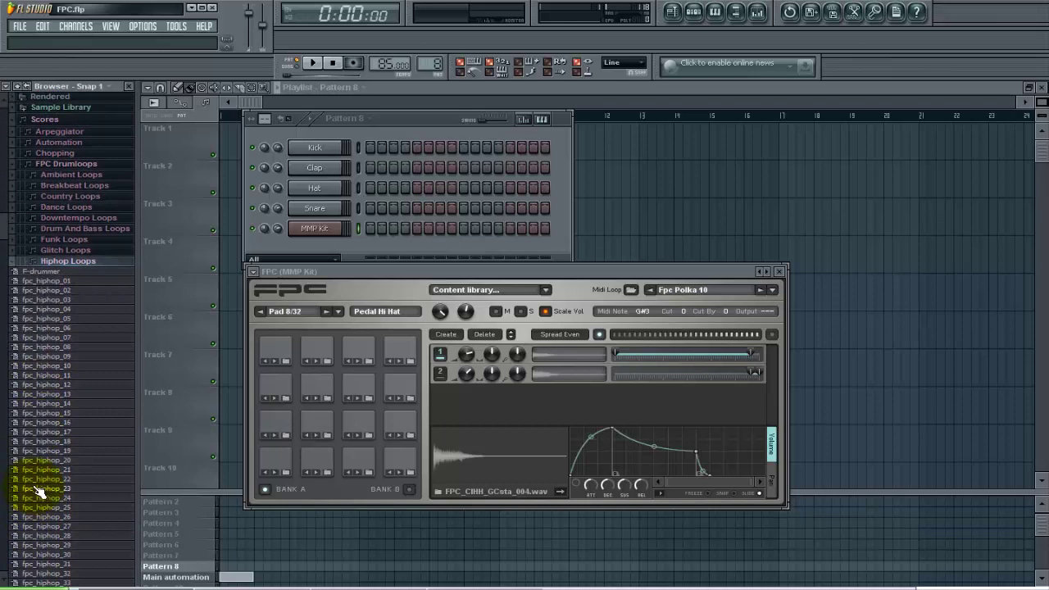
pyautogui.scroll(-15, 37, 490)
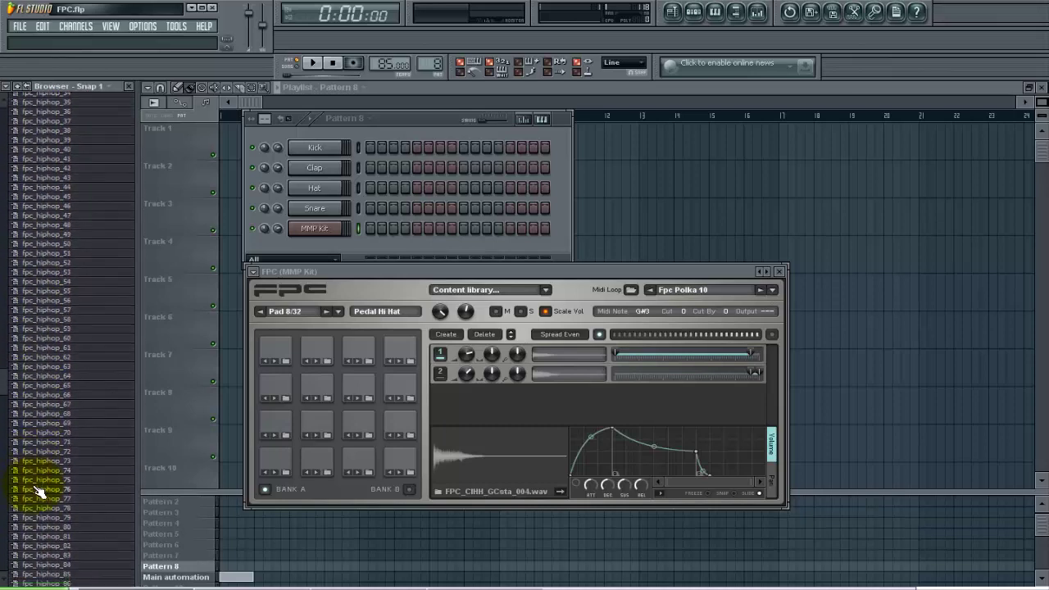
pyautogui.scroll(2, 37, 491)
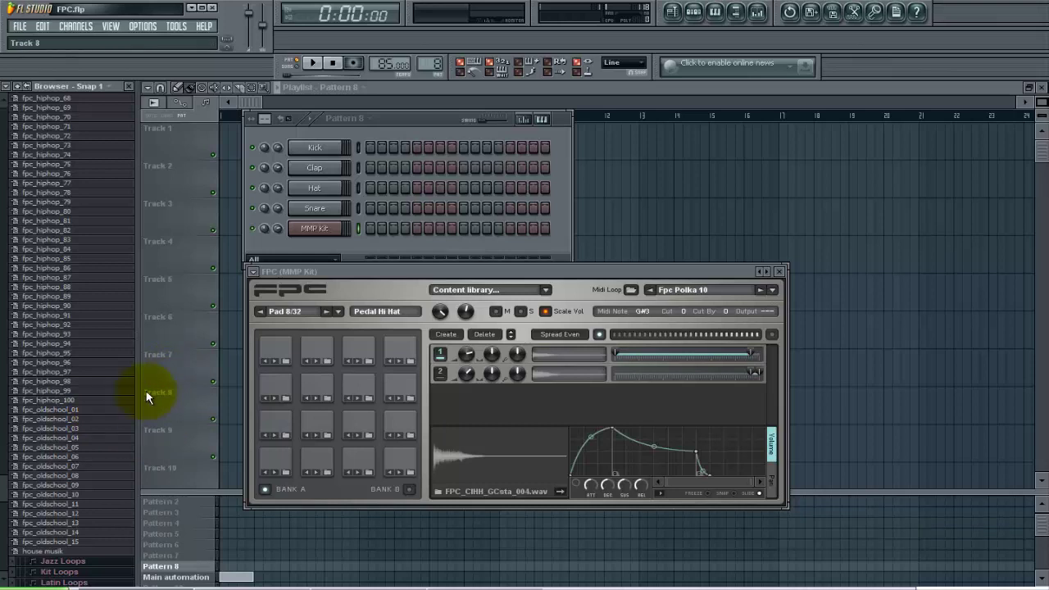
# Step: Import the fpc_hiphop_90 loop onto the MMP Kit channel and play it
pyautogui.moveTo(33, 306); pyautogui.dragTo(312, 228)
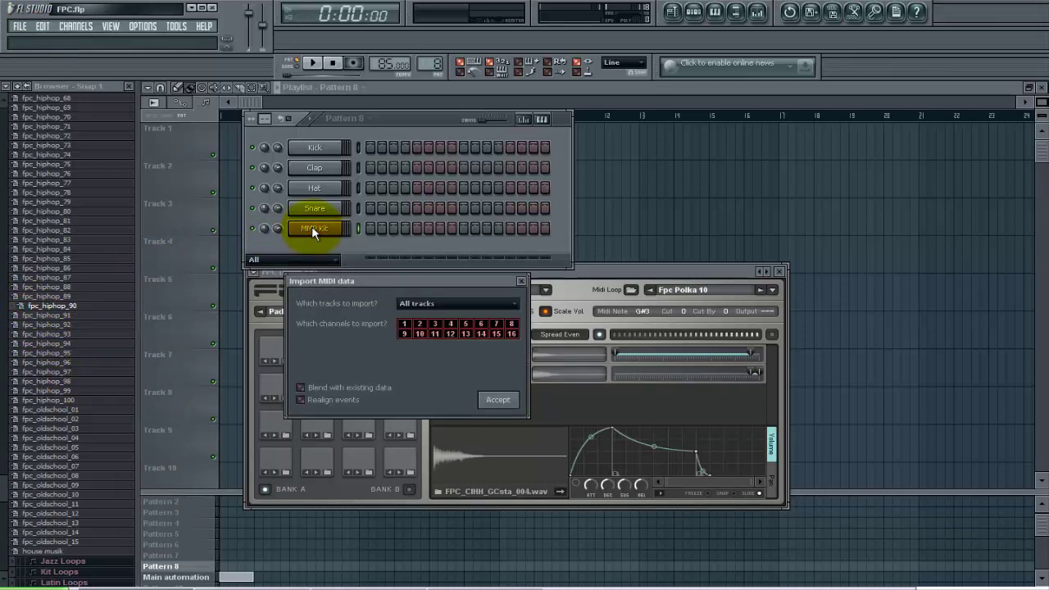
pyautogui.click(510, 402)
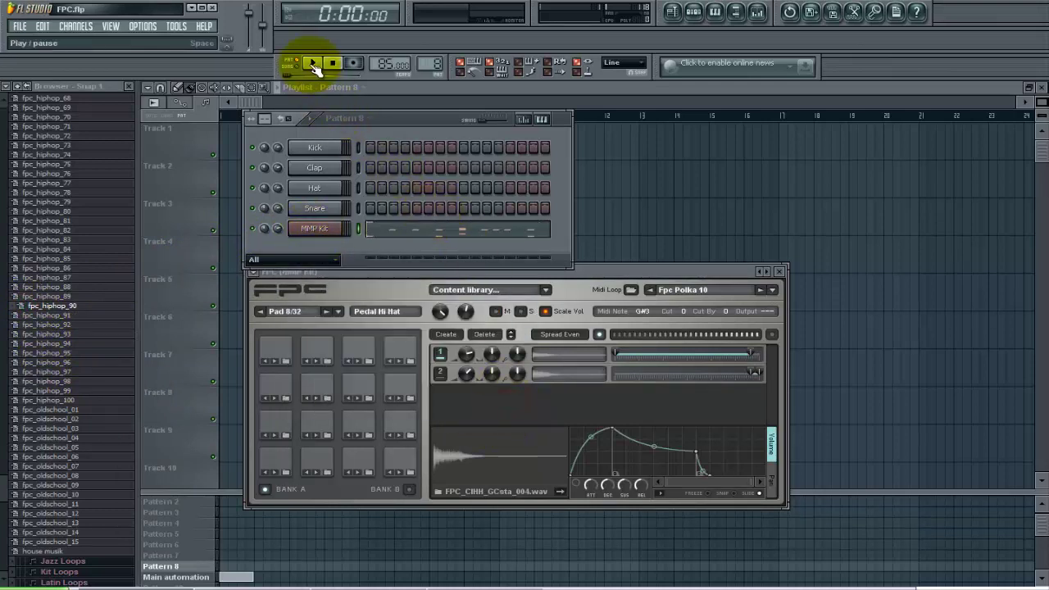
pyautogui.click(312, 64)
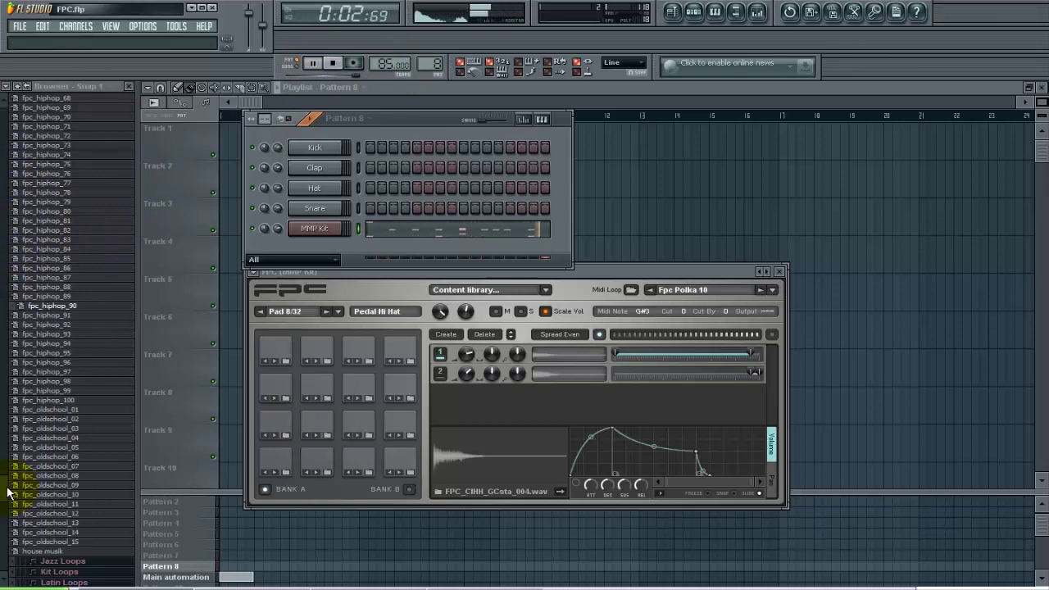
# Step: Import another hip-hop loop, then fpc_hiphop_17, onto MMP Kit and stop playback
pyautogui.moveTo(3, 490); pyautogui.dragTo(313, 225)
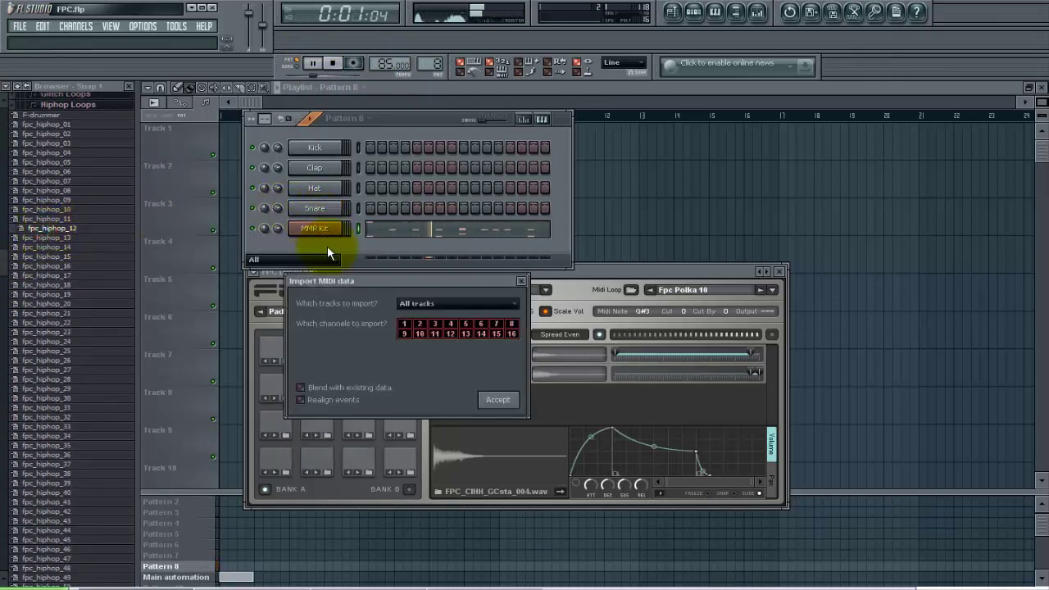
pyautogui.click(491, 399)
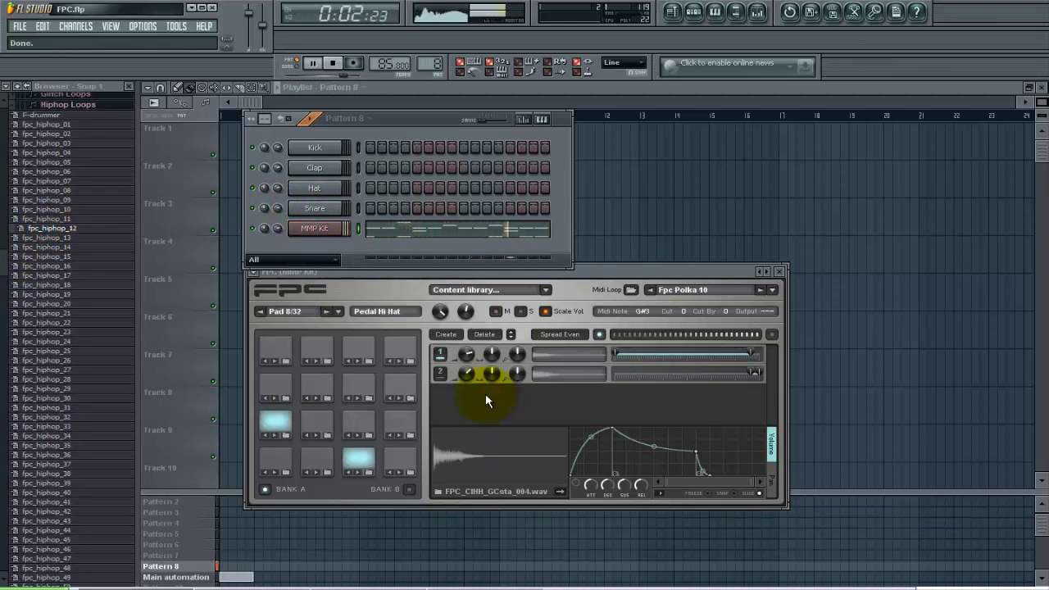
pyautogui.moveTo(49, 275); pyautogui.dragTo(297, 225)
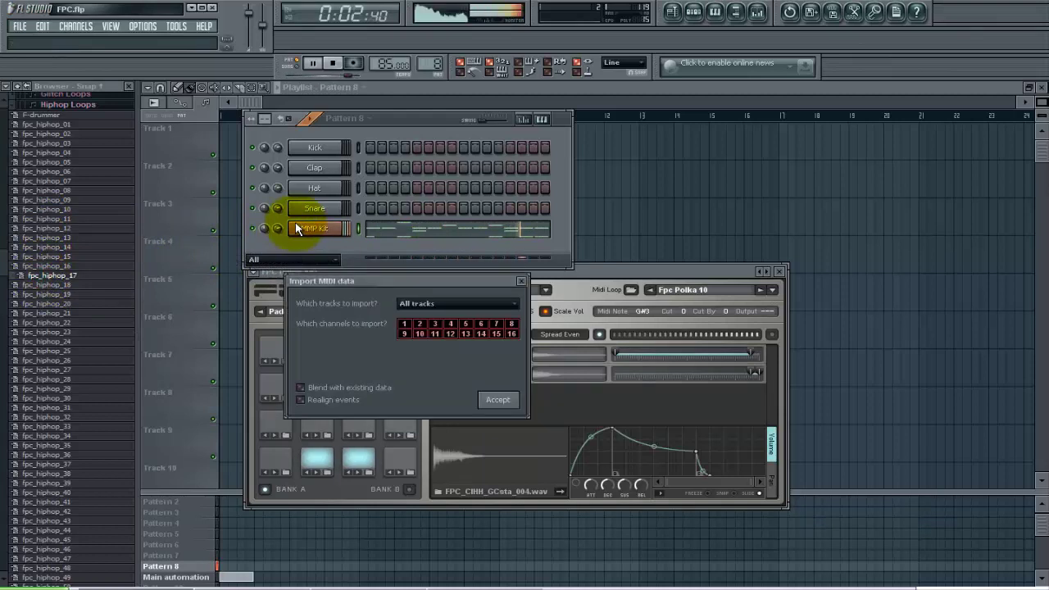
pyautogui.click(496, 400)
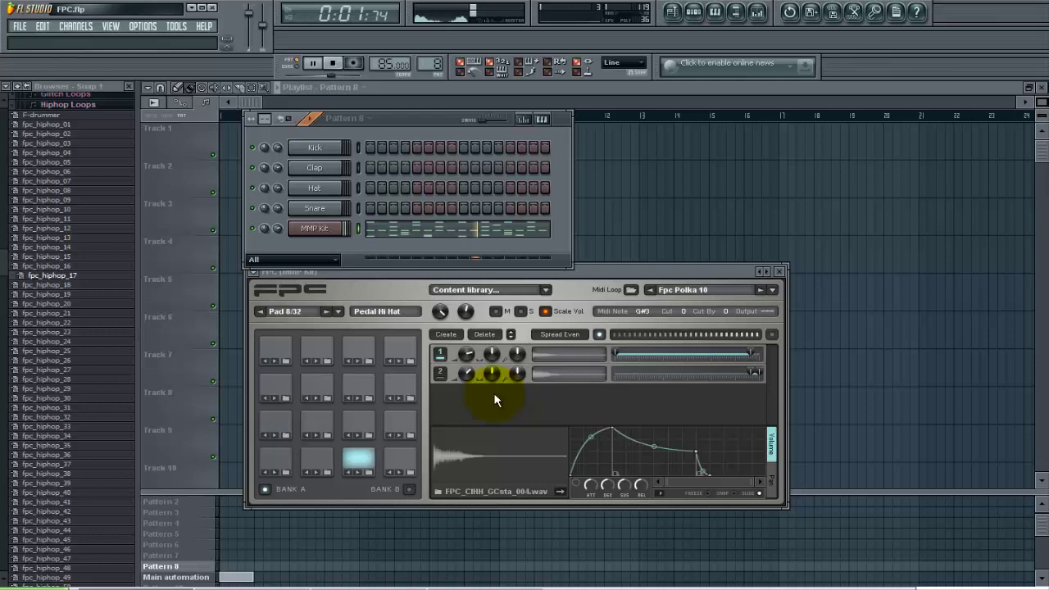
pyautogui.click(336, 66)
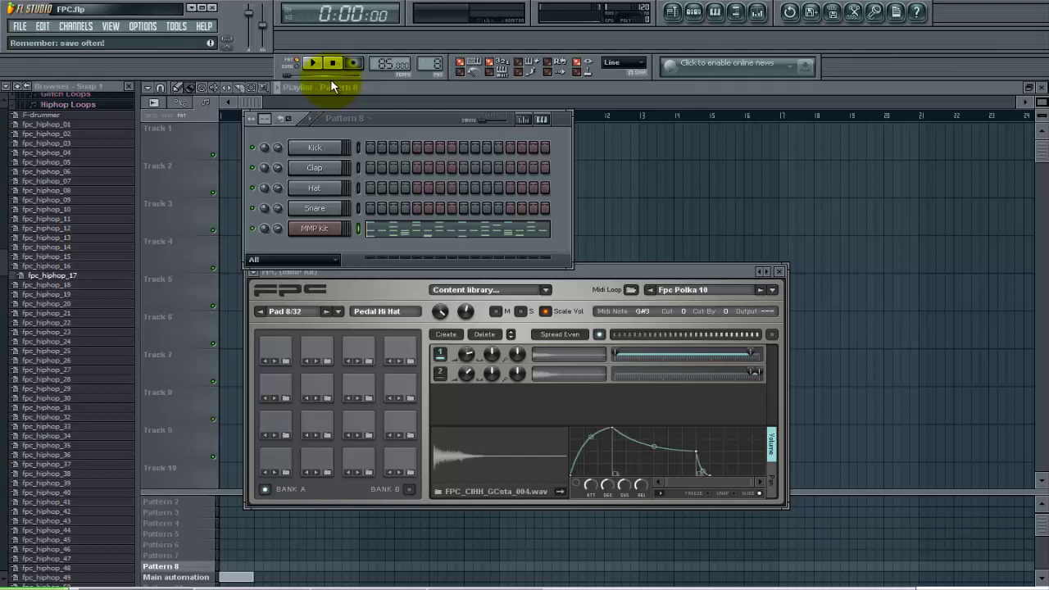
# Step: Load fpc_hiphop_04 from FPC's Midi Loop Hiphop Loops folder and play it
pyautogui.click(631, 291)
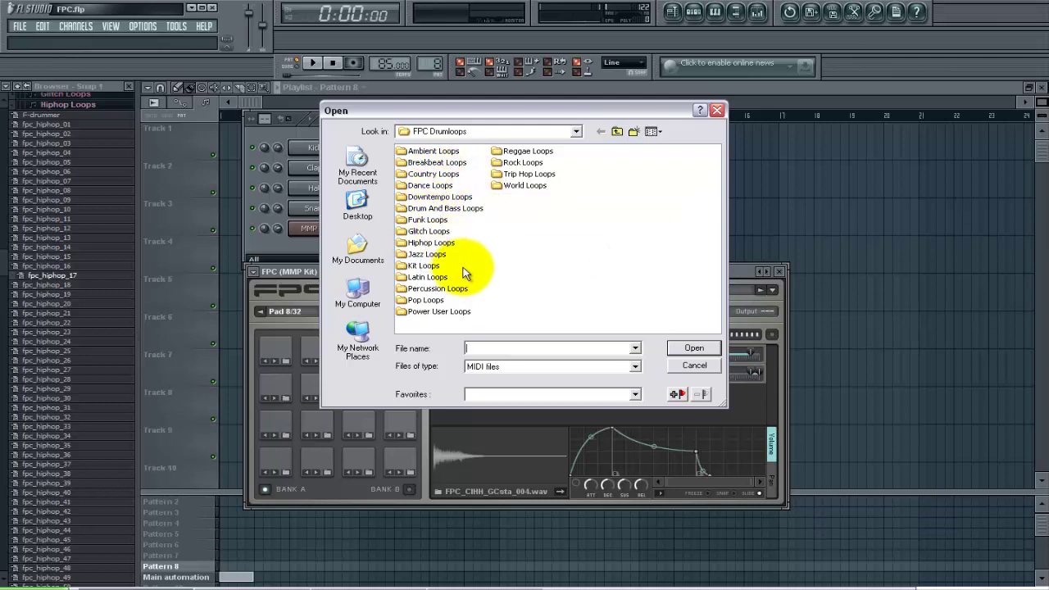
pyautogui.doubleClick(433, 242)
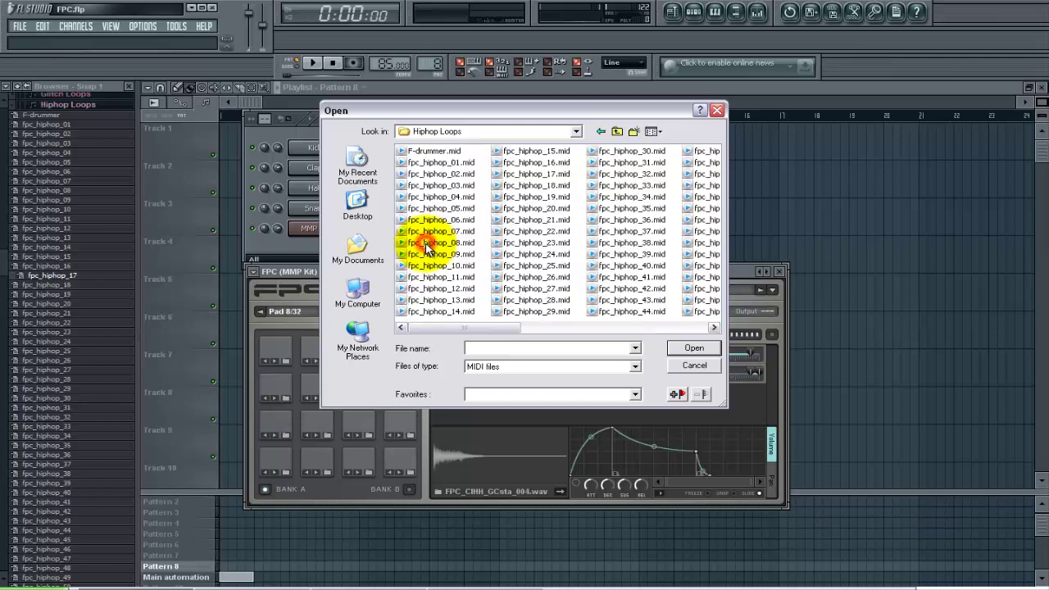
pyautogui.click(415, 200)
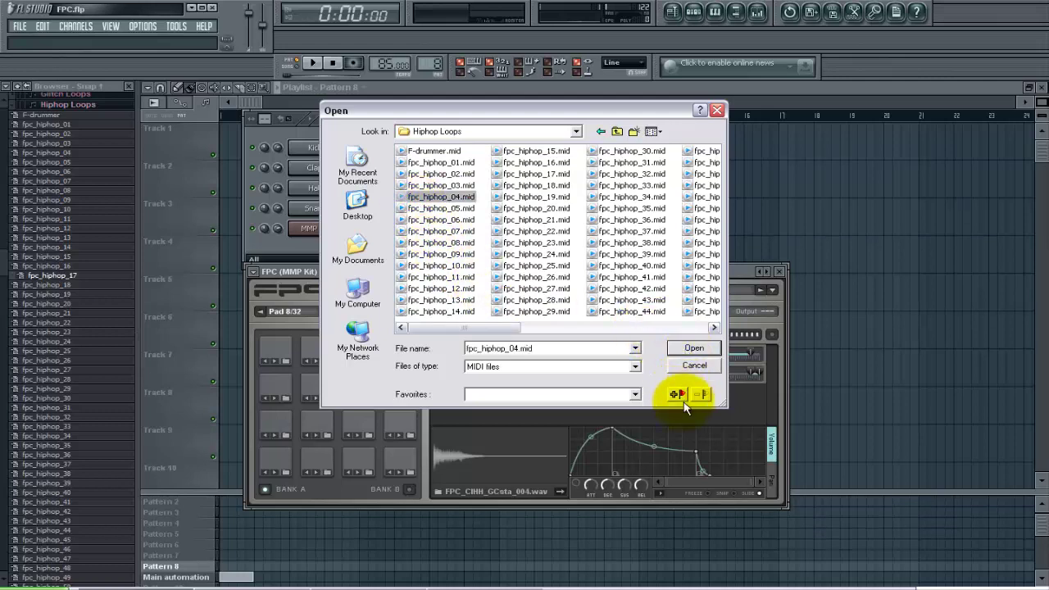
pyautogui.click(684, 351)
pyautogui.click(312, 63)
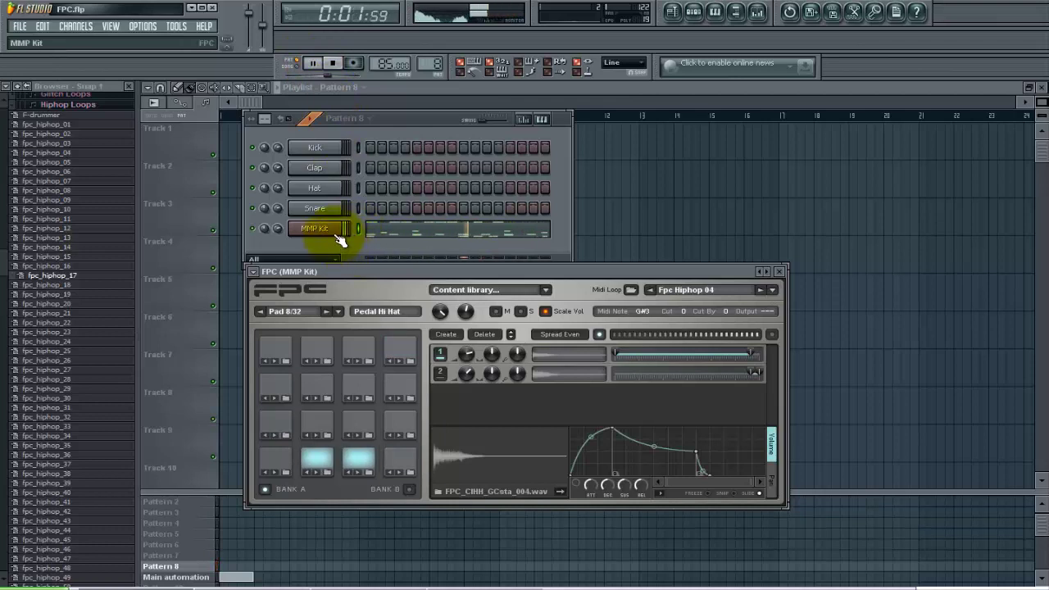
# Step: Try the fpc_hiphop_20 and fpc_hiphop_50 loops, settle on fpc_hiphop_15, and stop playback
pyautogui.click(631, 291)
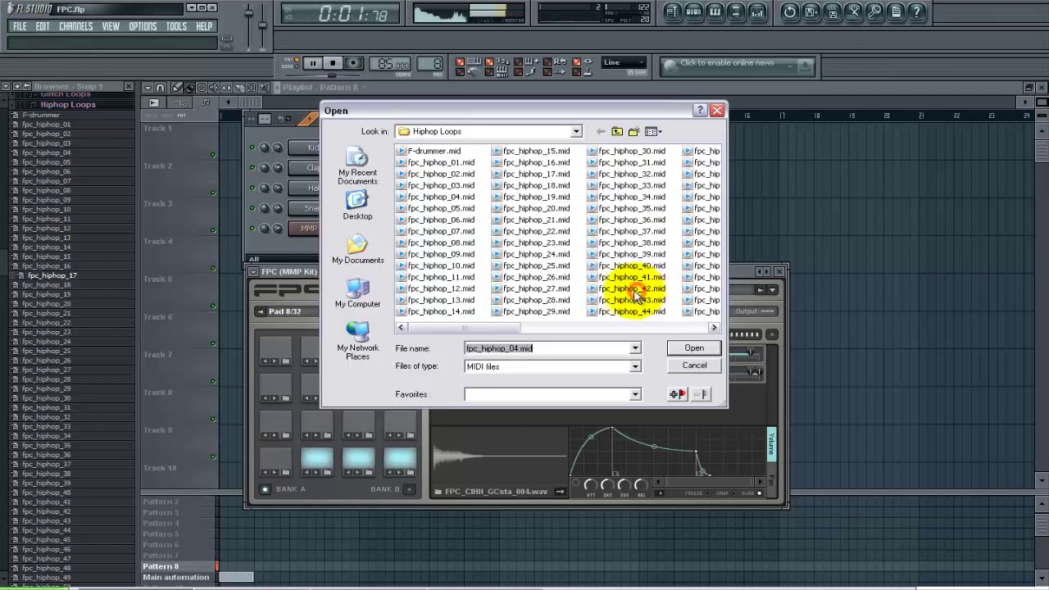
pyautogui.doubleClick(551, 209)
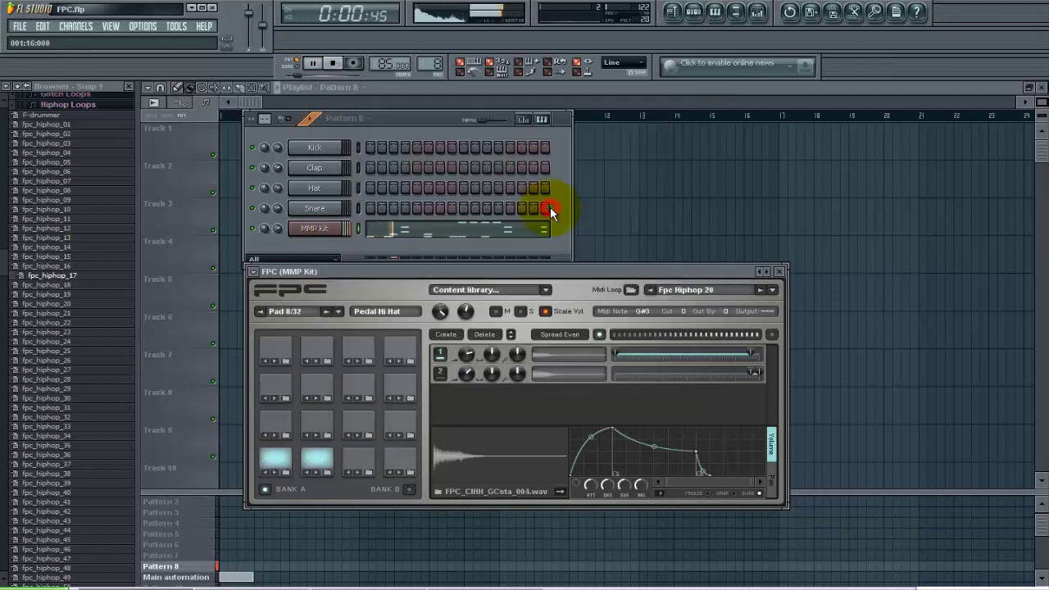
pyautogui.click(632, 291)
pyautogui.doubleClick(713, 215)
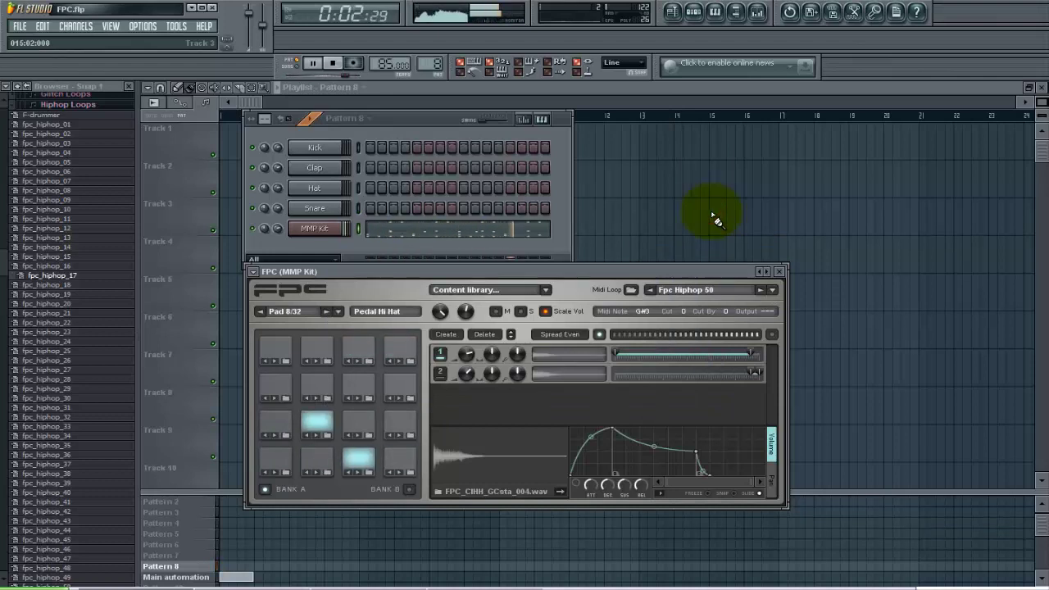
pyautogui.click(632, 291)
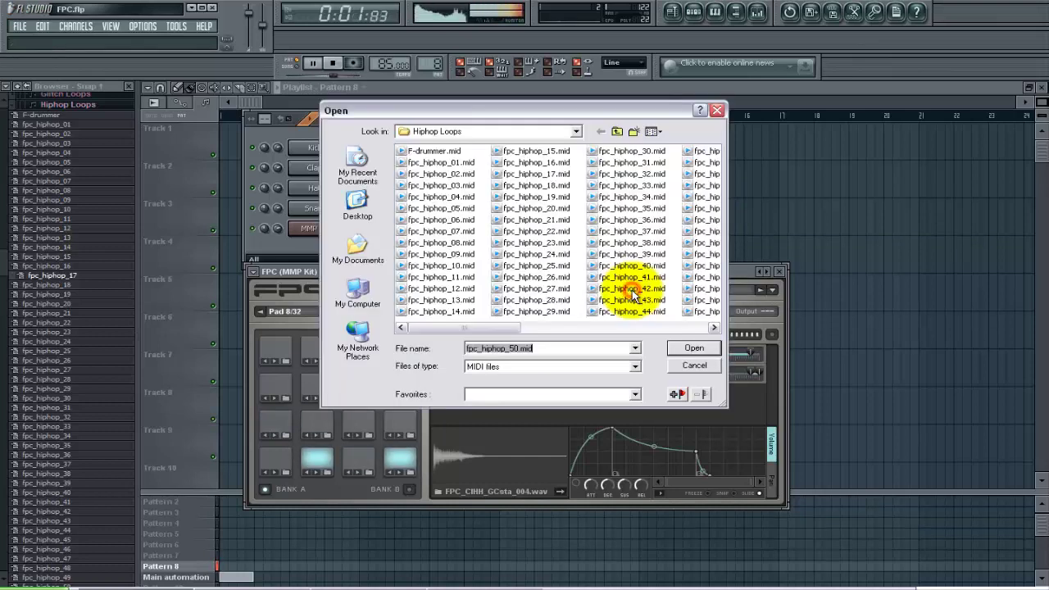
pyautogui.doubleClick(514, 152)
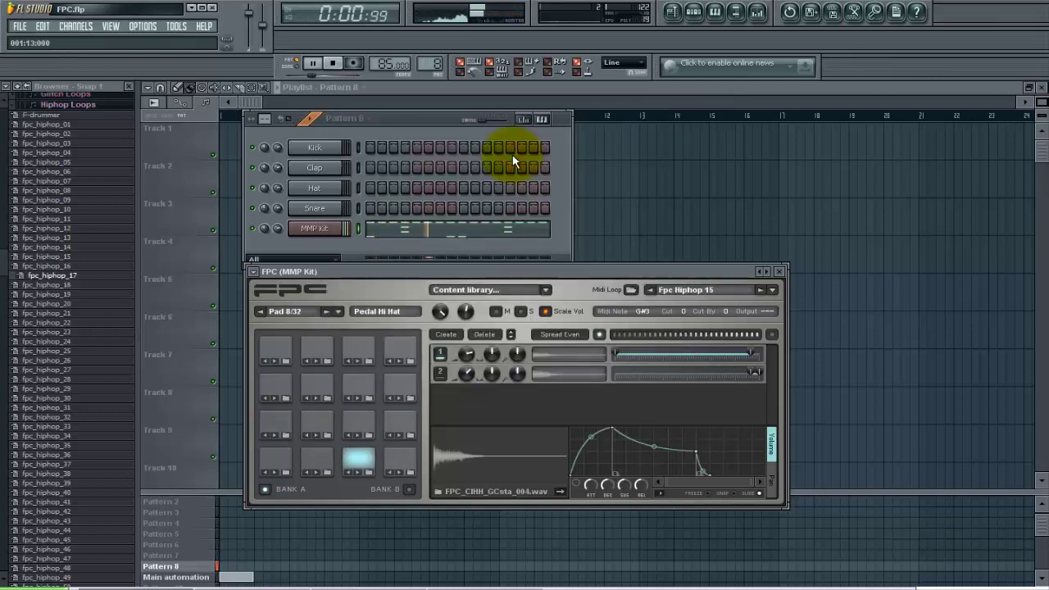
pyautogui.click(333, 64)
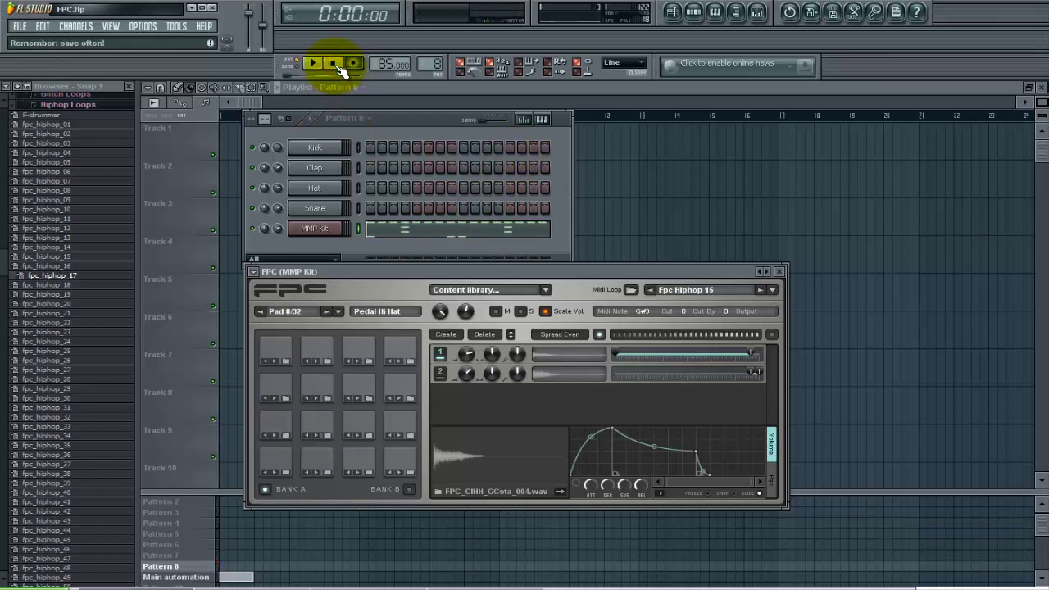